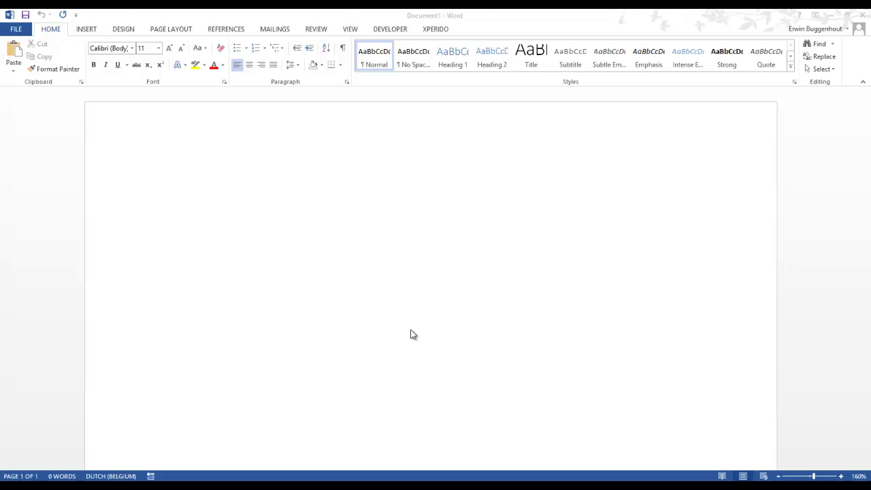
# Open the XperiDo connection window and review the available connections, keeping InvensoOnTaurus selected
pyautogui.click(443, 32)
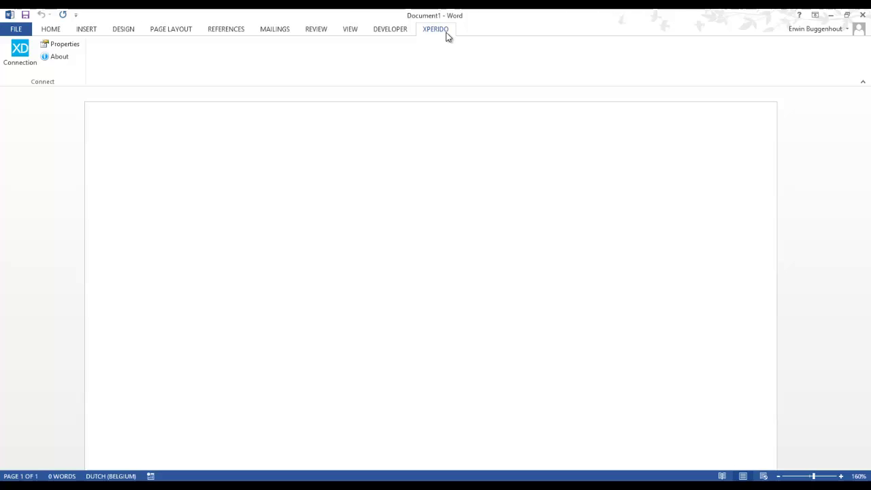
pyautogui.click(34, 58)
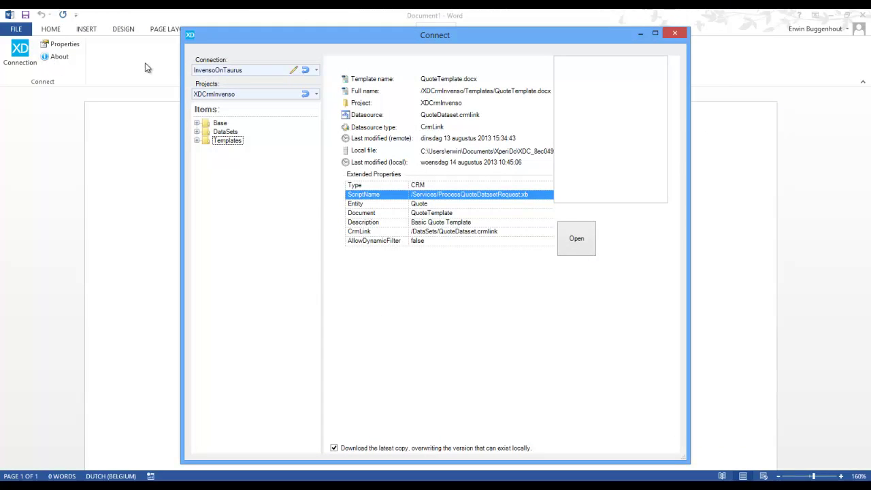
pyautogui.click(316, 70)
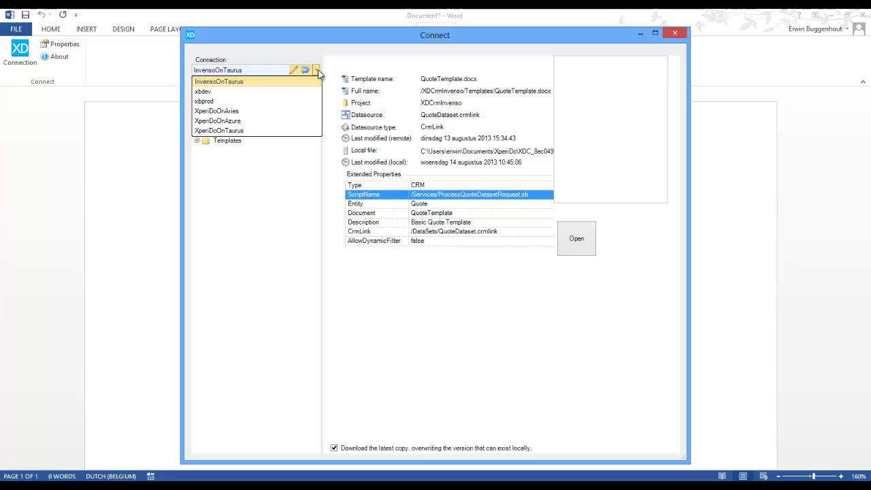
pyautogui.click(275, 158)
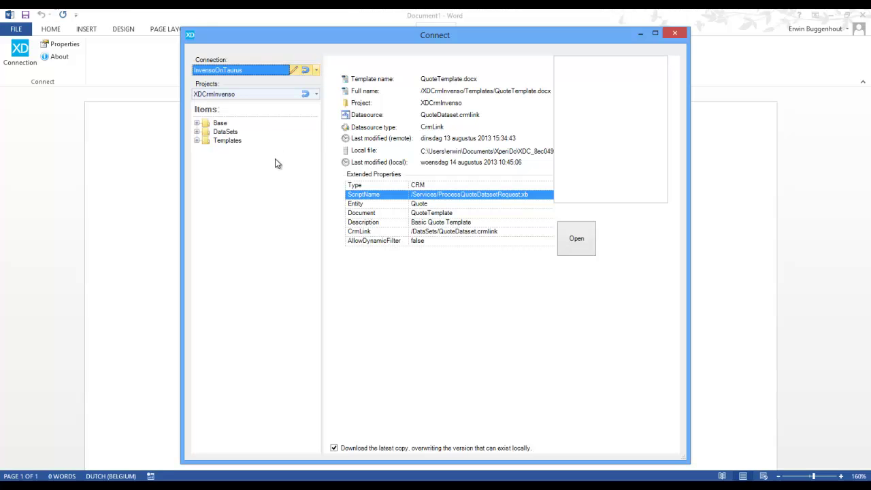
# Examine the server settings of the InvensoOnTaurus connection and close the options without changes
pyautogui.click(294, 74)
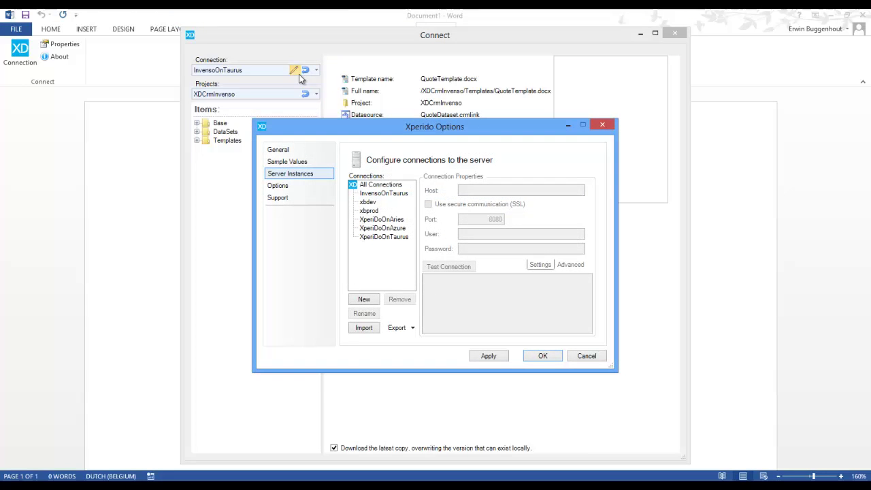
pyautogui.click(363, 194)
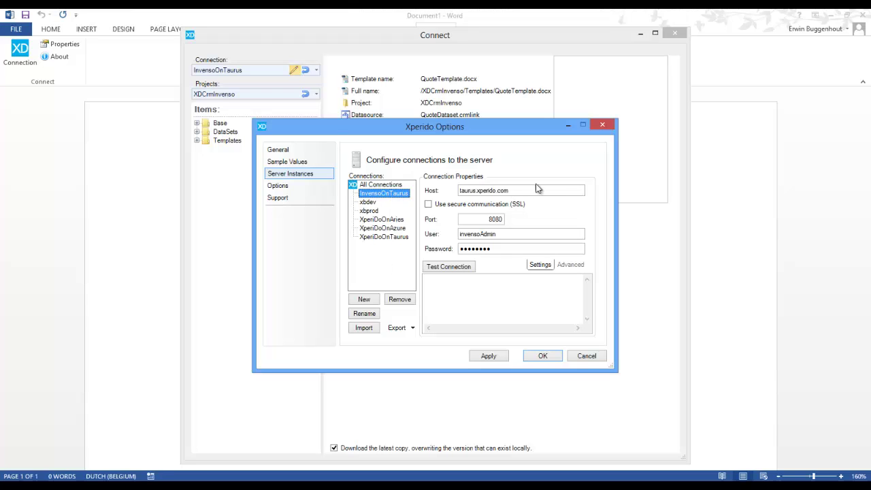
pyautogui.click(600, 125)
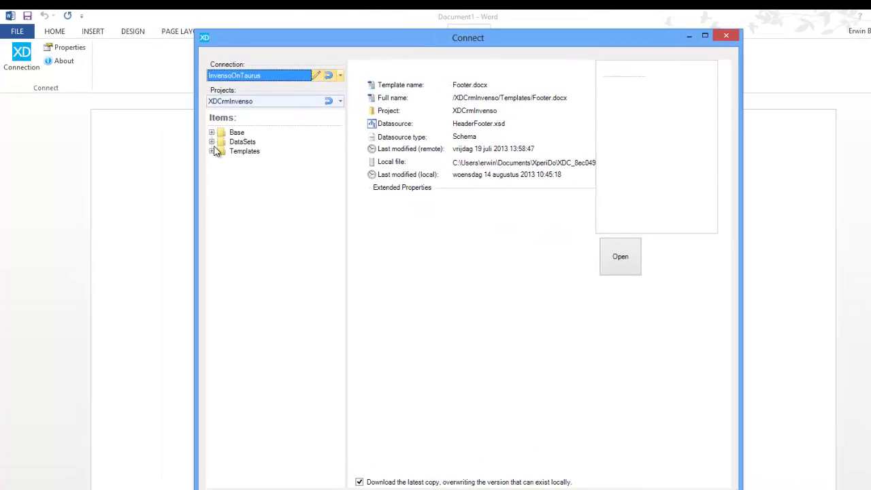
# Browse the project's DataSets and Templates folders and examine the properties of Quote.docx
pyautogui.click(212, 142)
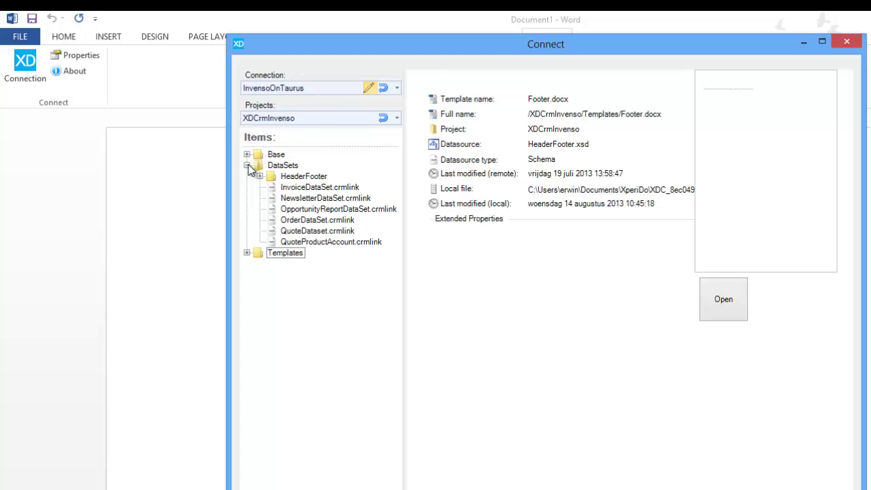
pyautogui.click(246, 253)
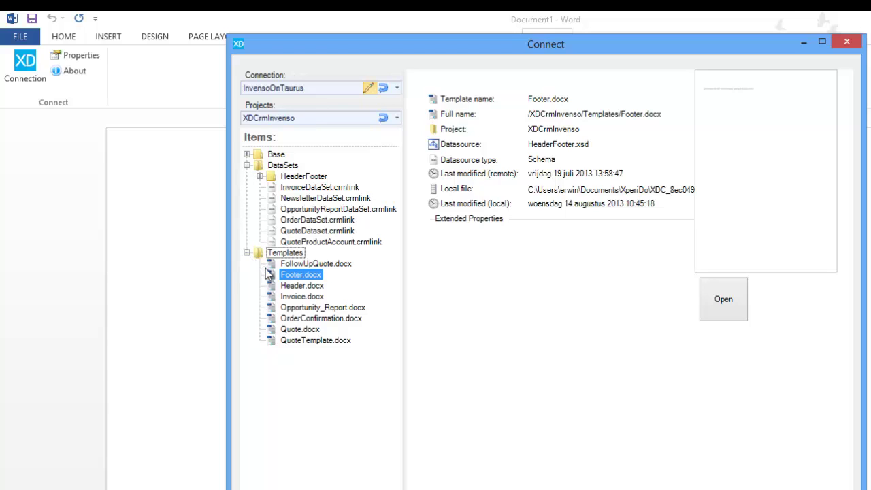
pyautogui.click(296, 331)
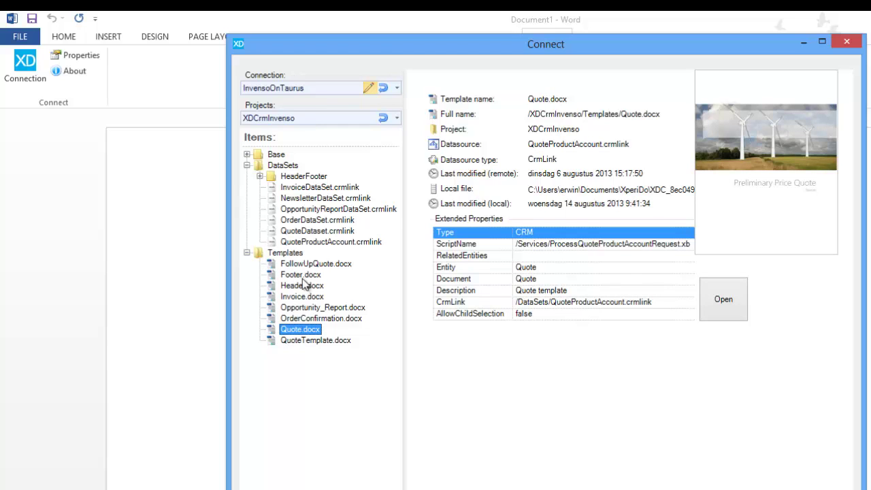
# Create a template named DemoQuote from the current document, based on QuoteDataset.crmlink
pyautogui.click(317, 232)
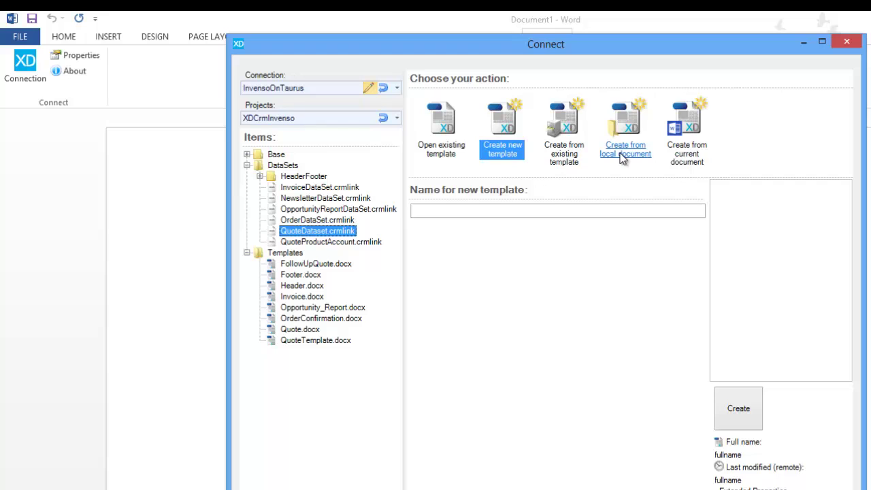
pyautogui.click(682, 158)
pyautogui.click(612, 213)
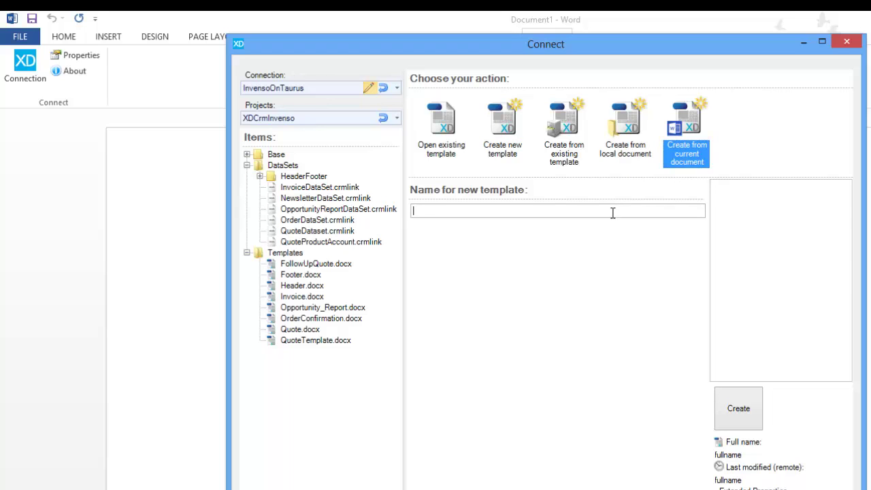
pyautogui.write('DemoQuote')
pyautogui.click(729, 418)
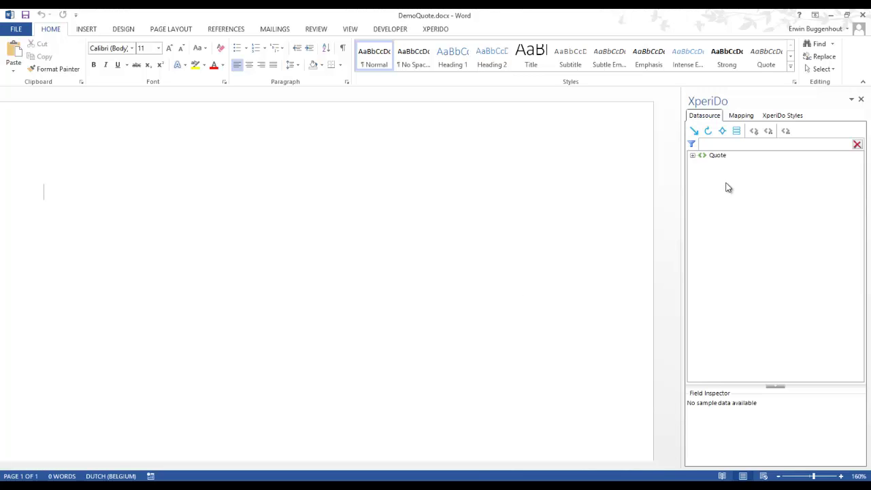
# Look through the Quote data fields, the mapped elements, the XperiDo styles and the available XperiDo commands
pyautogui.click(693, 156)
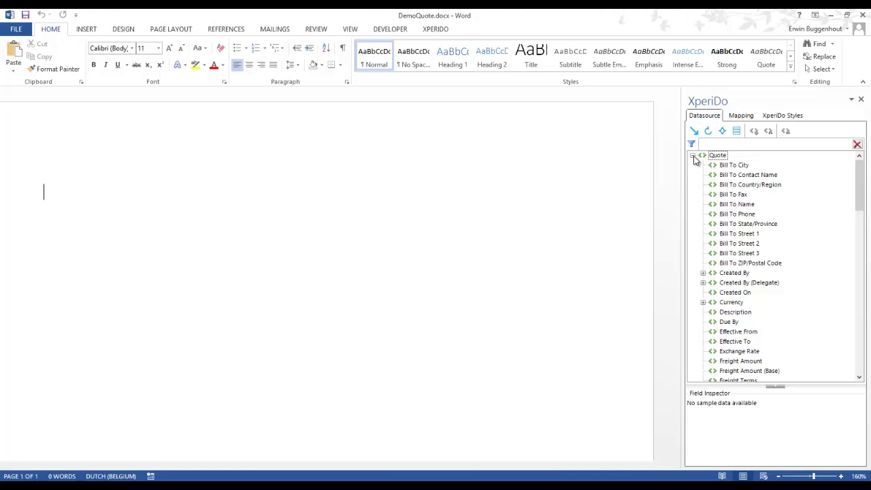
pyautogui.click(740, 116)
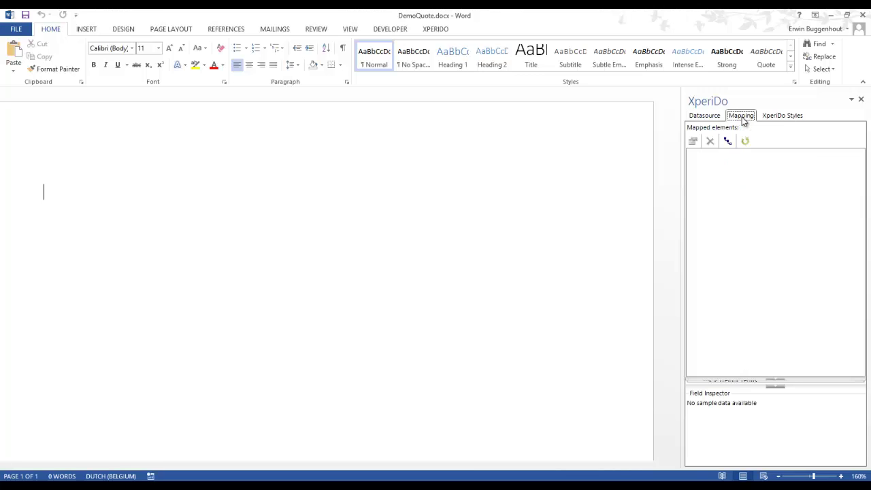
pyautogui.click(781, 117)
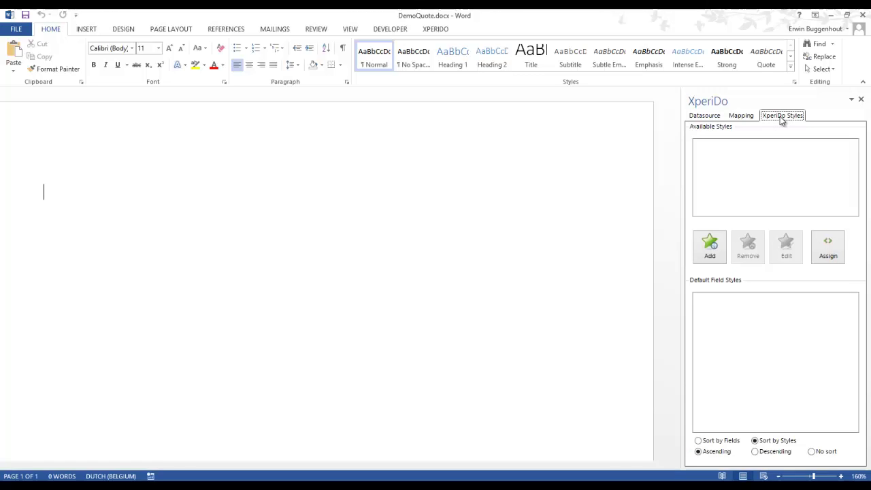
pyautogui.click(434, 30)
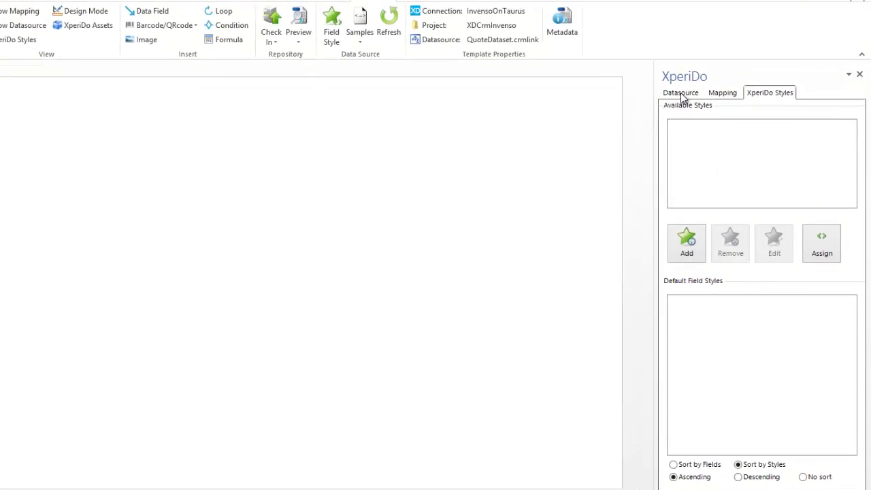
# Insert the Quote ID data field on the document's first line and start a new paragraph below it
pyautogui.click(681, 95)
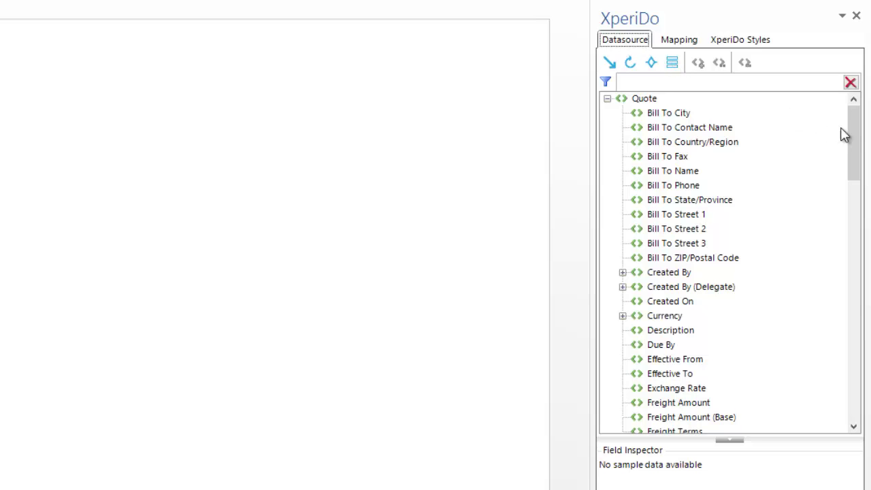
pyautogui.moveTo(850, 140); pyautogui.dragTo(855, 200)
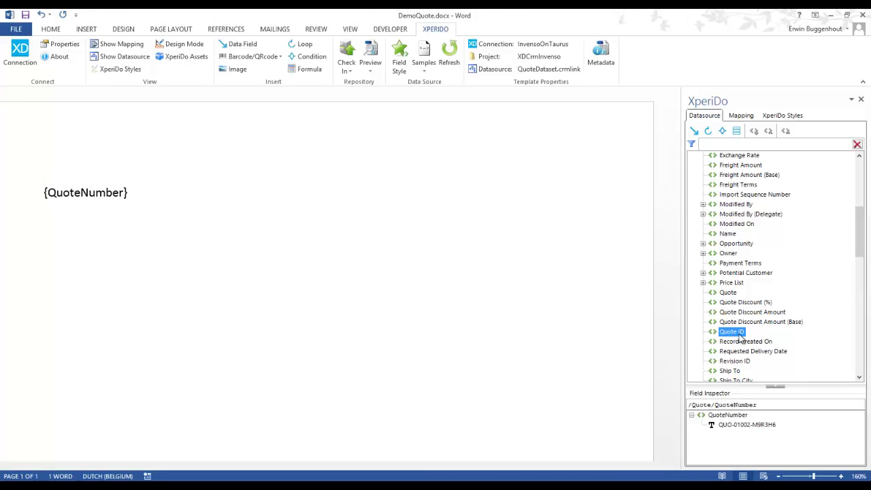
pyautogui.click(134, 191)
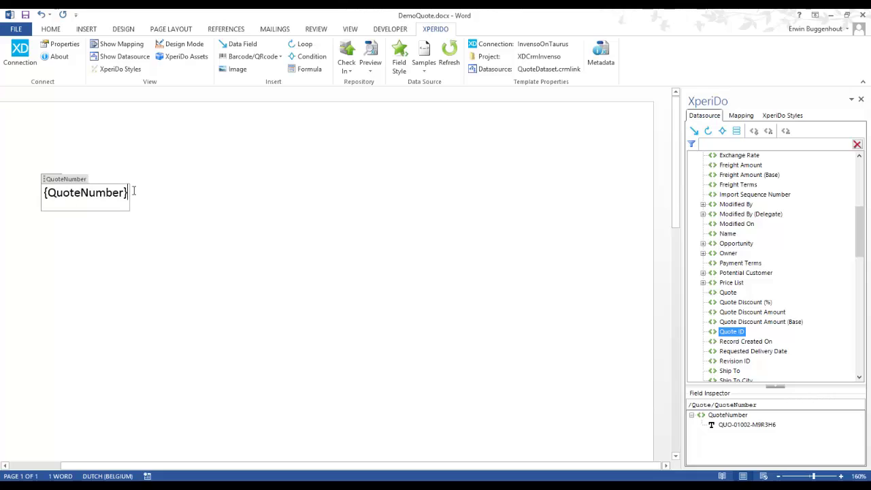
pyautogui.press('Right')
pyautogui.press('Return')
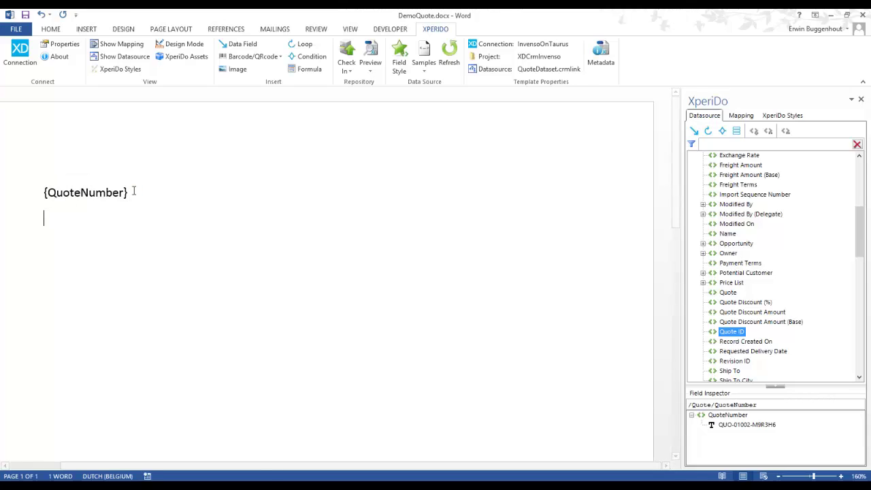
# Write the line "Valid from to", inserting the Effective From field after "from" and the Effective To field after "to"
pyautogui.write('Valid from to')
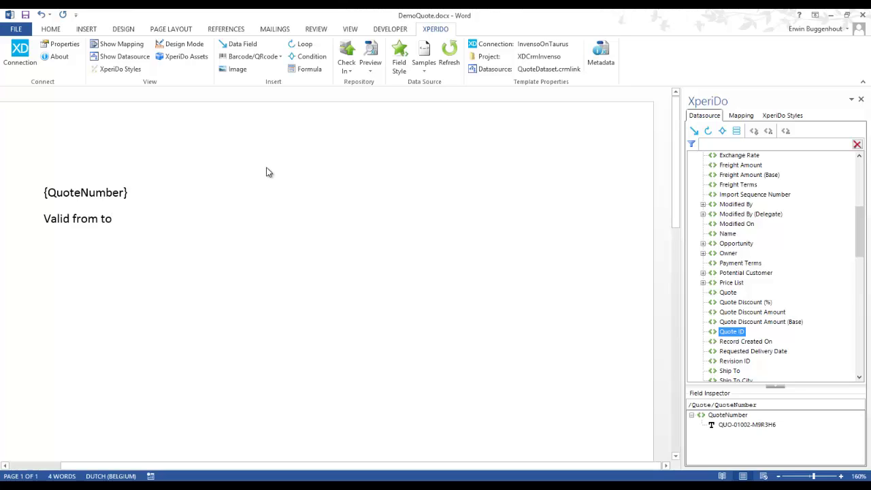
pyautogui.moveTo(858, 237); pyautogui.dragTo(857, 178)
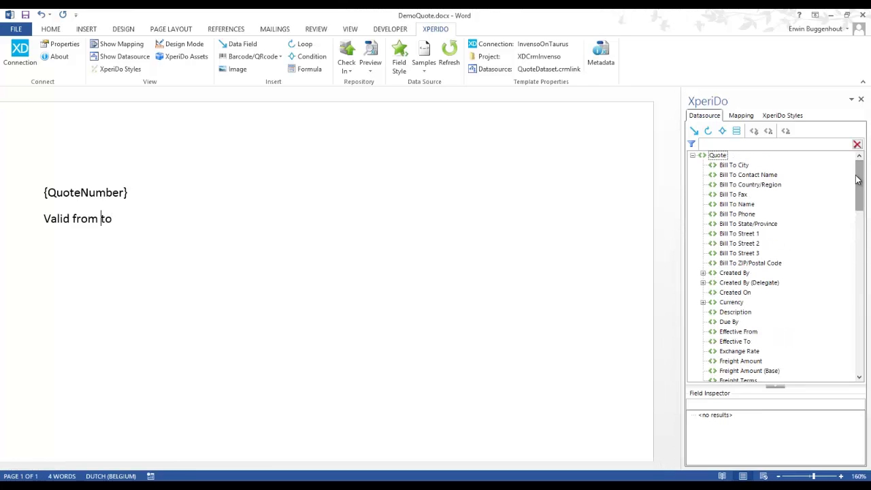
pyautogui.doubleClick(740, 331)
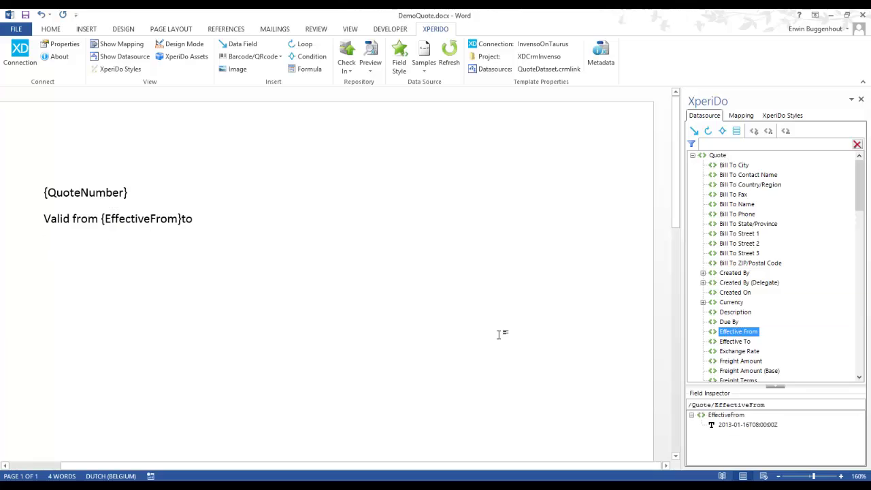
pyautogui.press('Return')
pyautogui.click(182, 217)
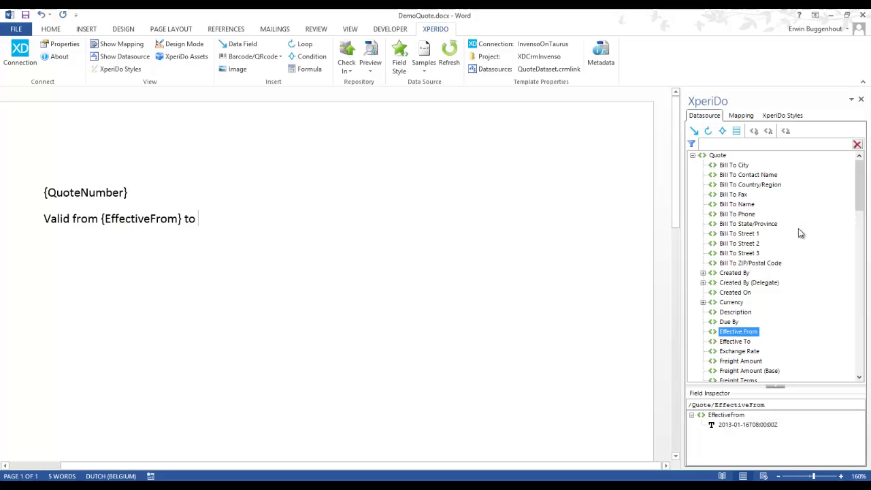
pyautogui.doubleClick(735, 342)
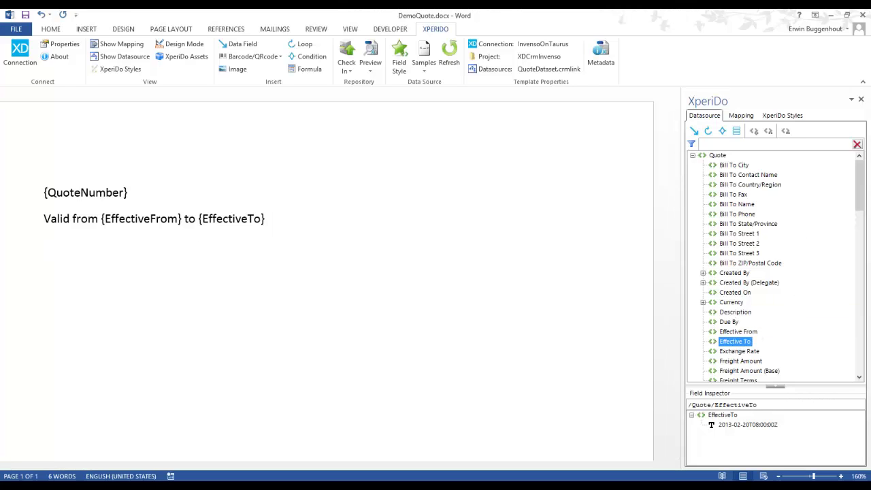
# Check where the mapped elements QuoteNumber, EffectiveFrom and EffectiveTo are located in the document
pyautogui.click(738, 116)
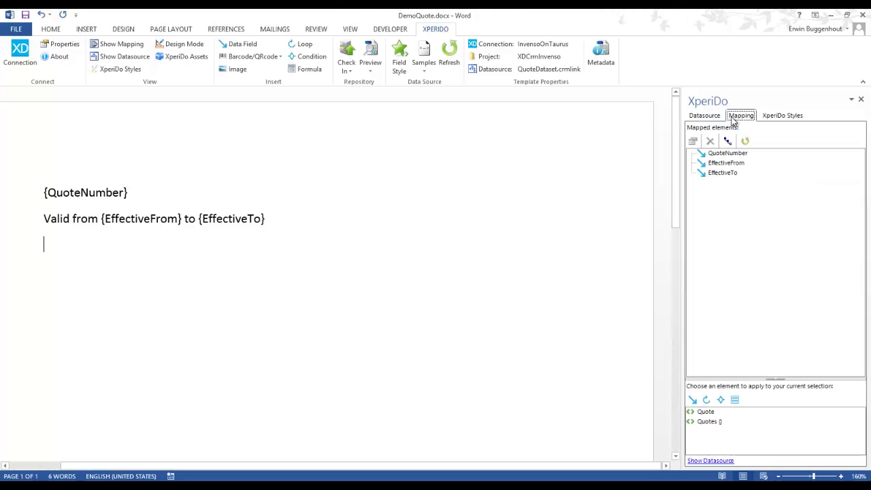
pyautogui.click(721, 154)
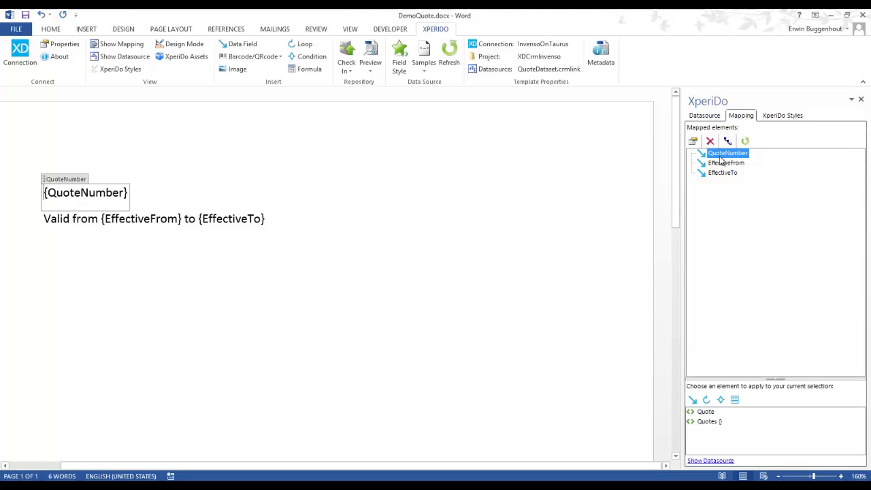
pyautogui.click(719, 163)
pyautogui.click(720, 173)
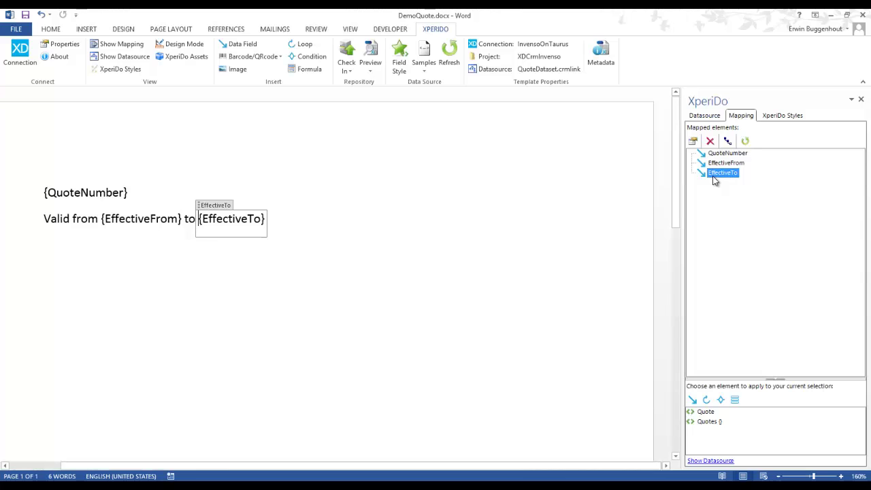
# Format the mapped EffectiveTo field as a Date with the Engels (Verenigd Koninkrijk) (en_GB) locale and the 14-Apr-2001 type
pyautogui.doubleClick(718, 175)
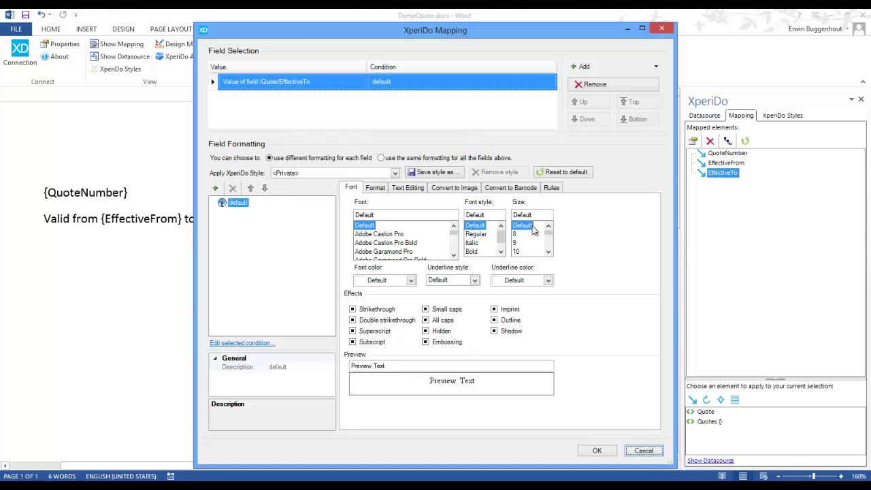
pyautogui.click(370, 189)
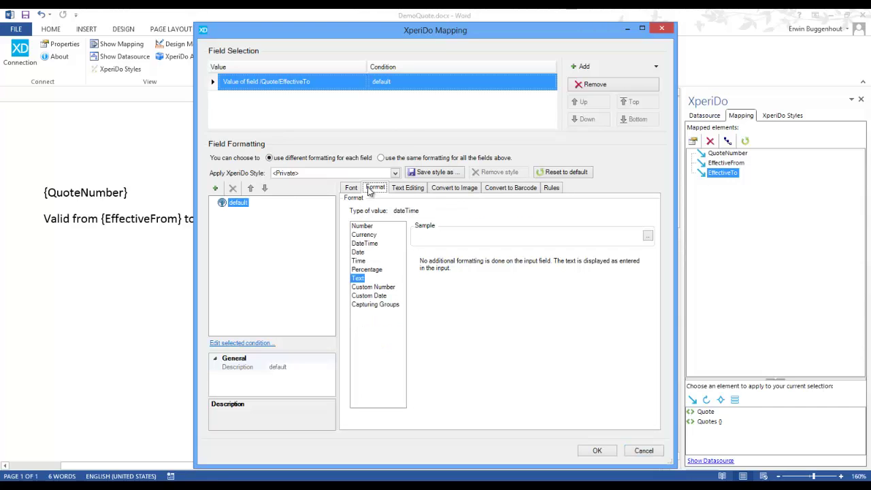
pyautogui.click(359, 253)
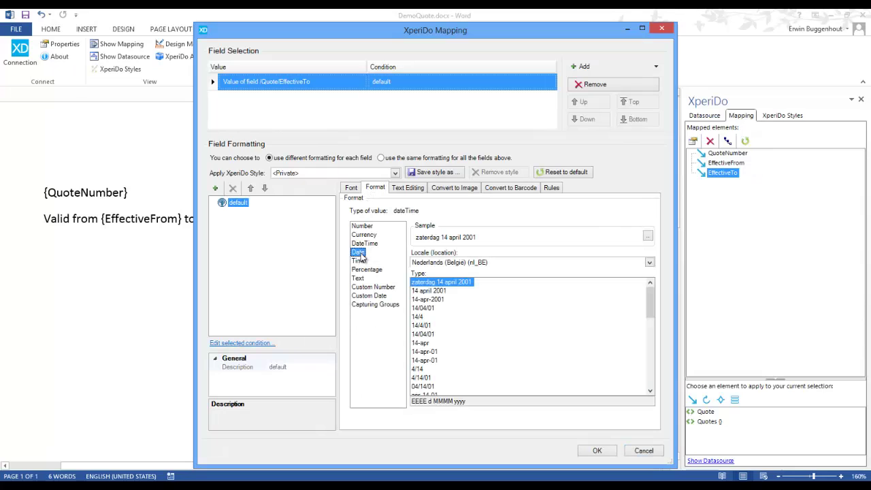
pyautogui.click(649, 262)
pyautogui.scroll(-2, 653, 300)
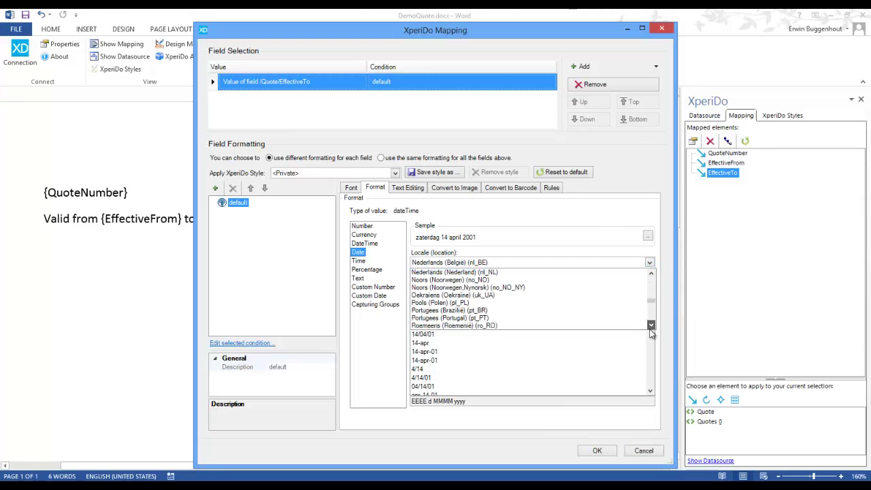
pyautogui.click(651, 274)
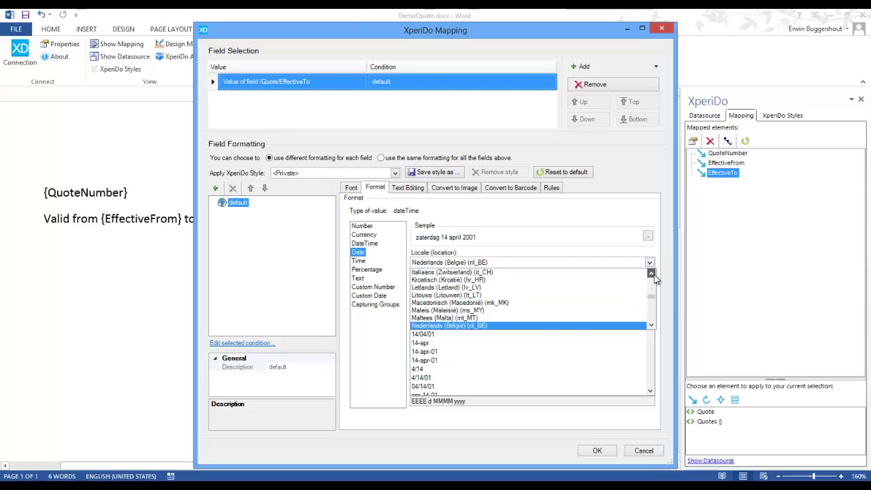
pyautogui.click(591, 288)
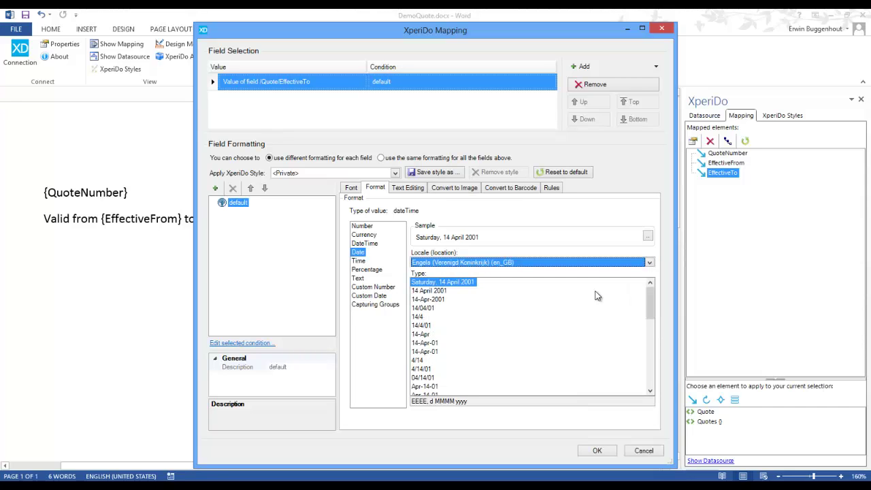
pyautogui.click(442, 300)
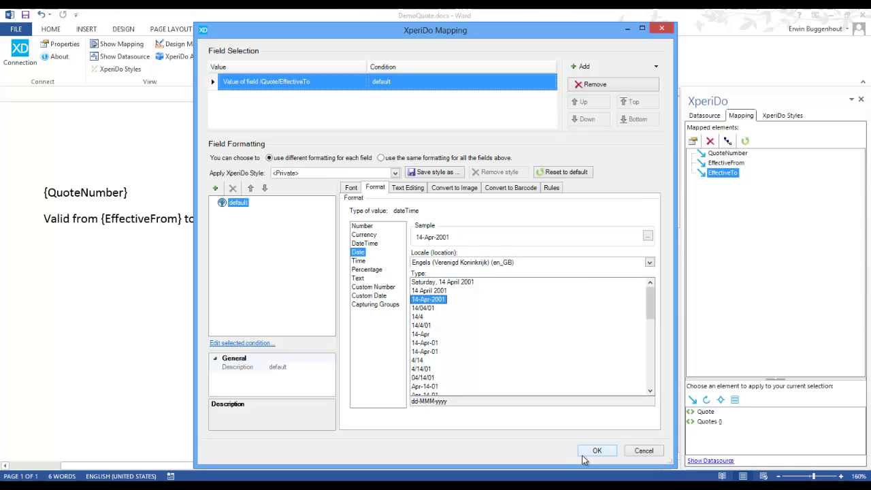
# Save the field's formatting as a style named DateStyle and apply the mapping settings
pyautogui.click(419, 173)
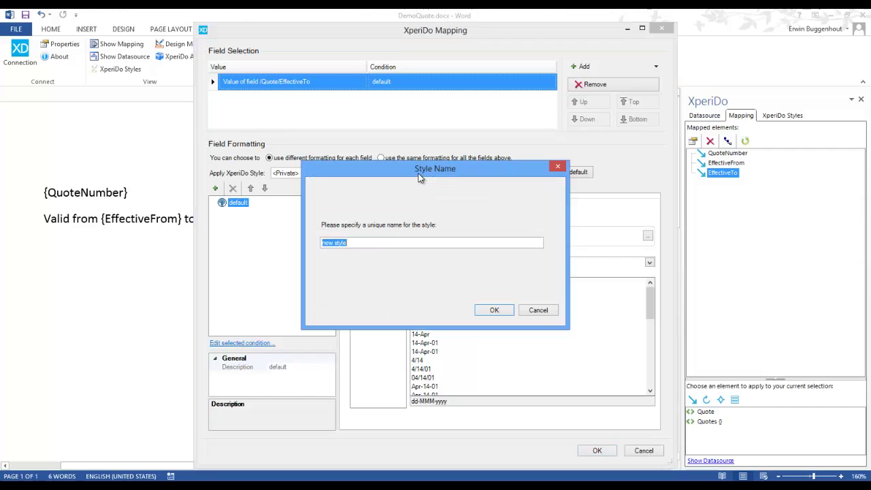
pyautogui.write('DateSty')
pyautogui.click(492, 311)
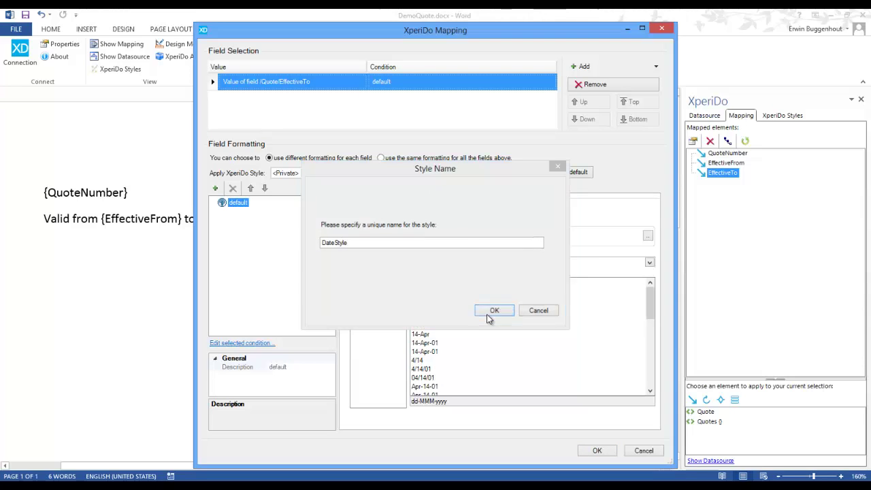
pyautogui.click(593, 449)
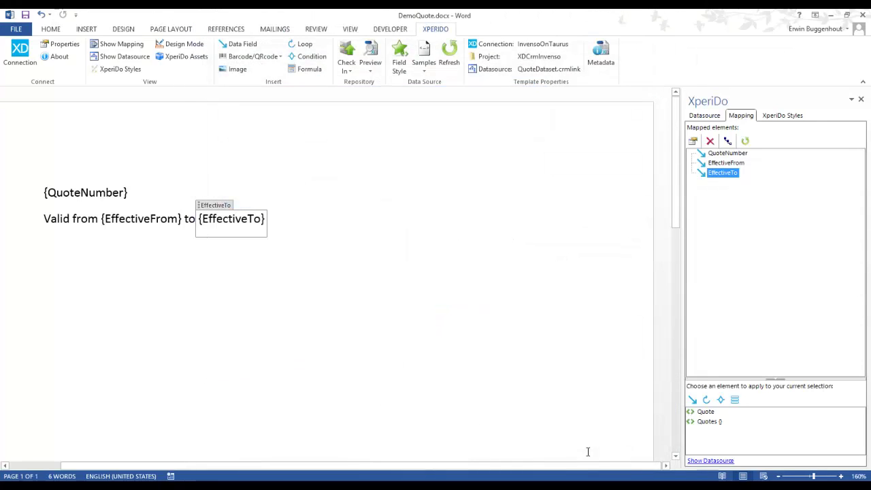
# Assign the DateStyle XperiDo style to the EffectiveFrom field in the validity line
pyautogui.click(132, 218)
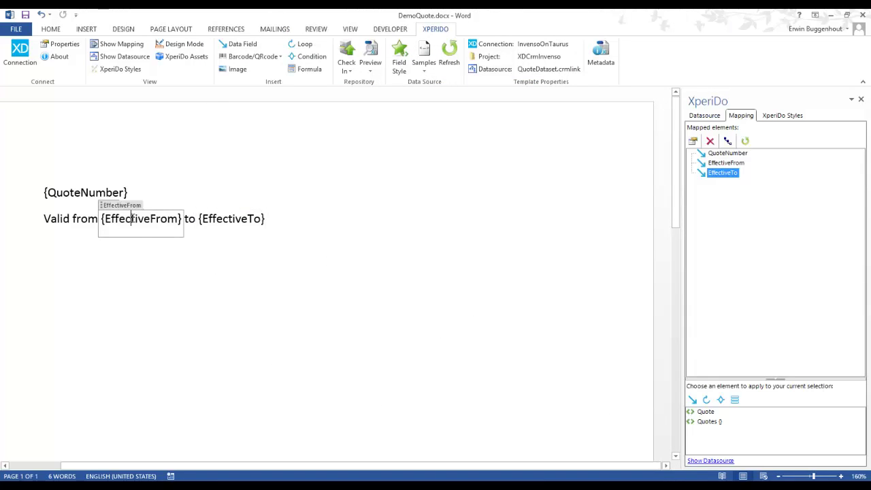
pyautogui.rightClick(133, 221)
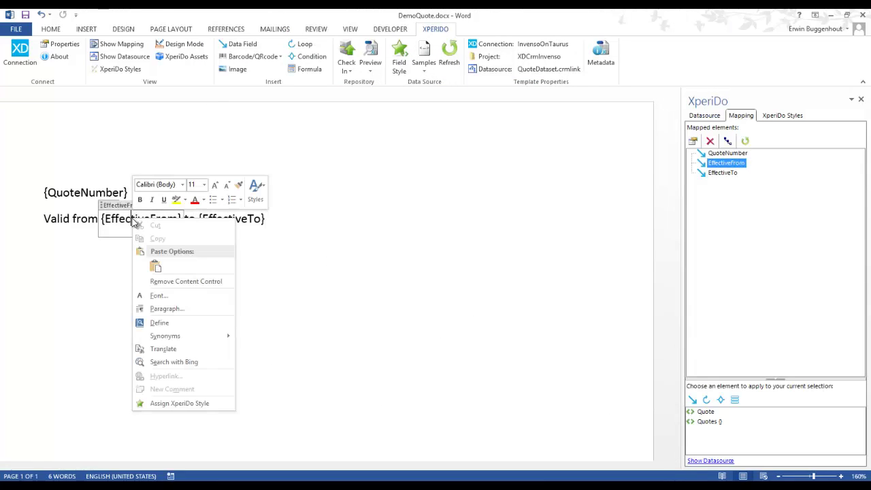
pyautogui.click(163, 405)
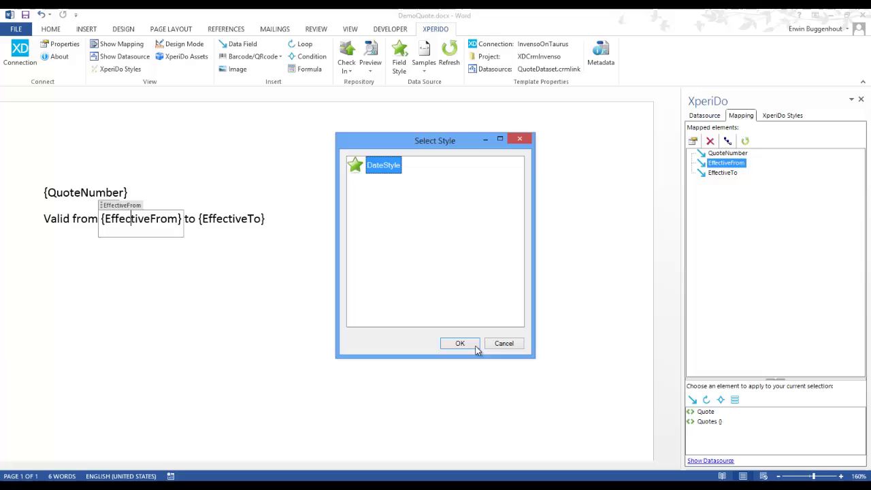
pyautogui.click(459, 343)
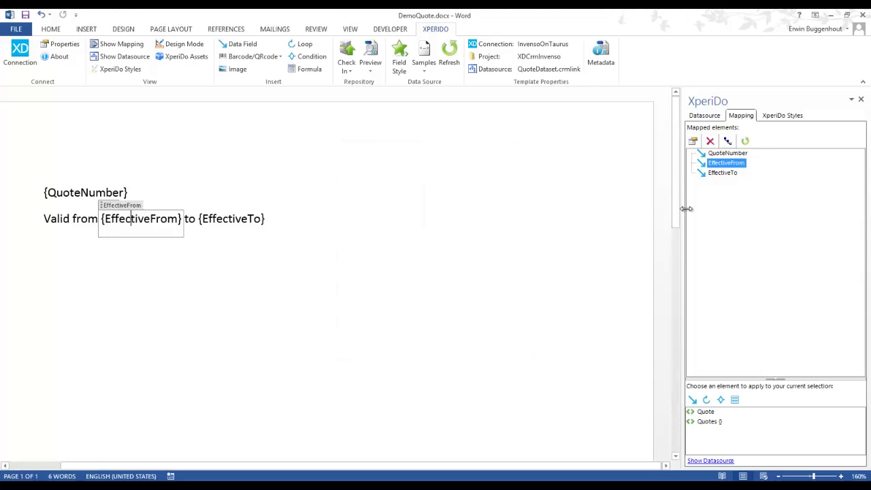
# Assign DateStyle as the default field style for the Quote fields Due By, Effective From and Effective To
pyautogui.click(780, 116)
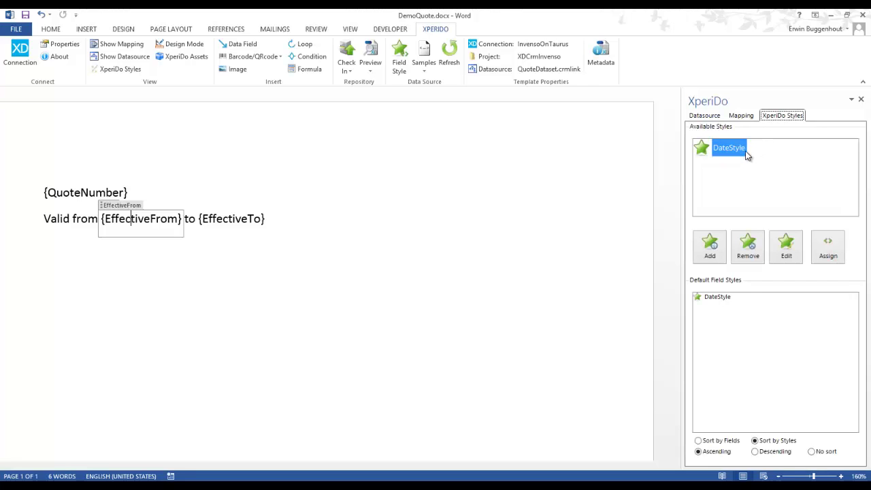
pyautogui.click(823, 255)
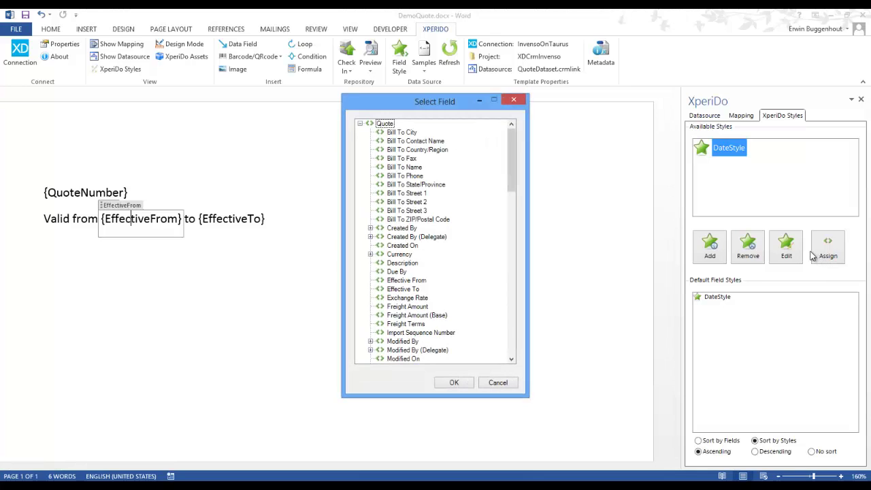
pyautogui.click(401, 273)
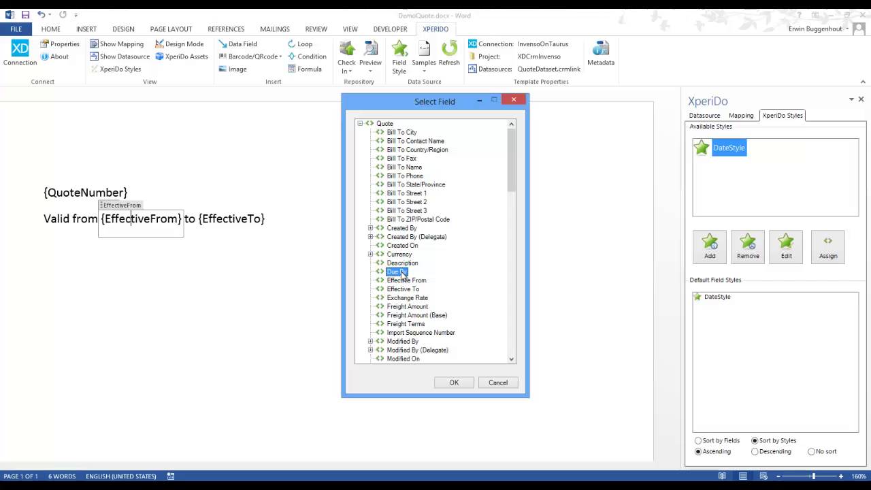
pyautogui.keyDown('ctrl'); pyautogui.click(412, 282); pyautogui.keyUp('ctrl')
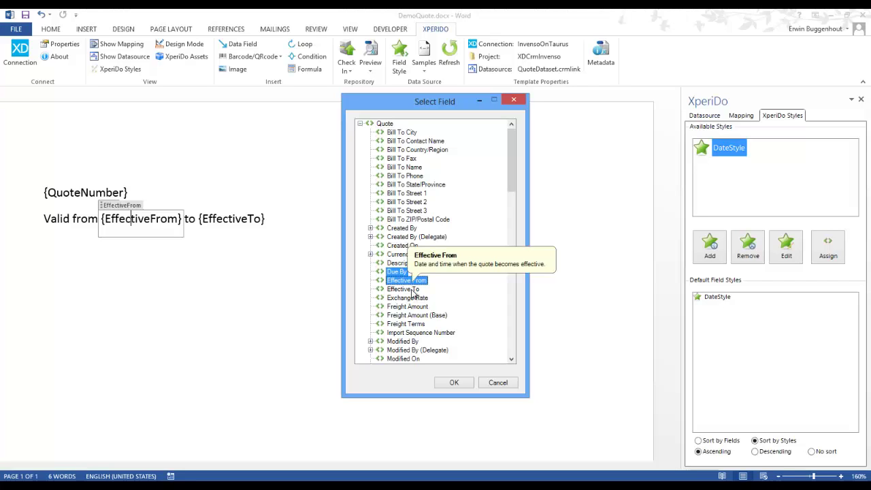
pyautogui.keyDown('ctrl'); pyautogui.click(415, 289); pyautogui.keyUp('ctrl')
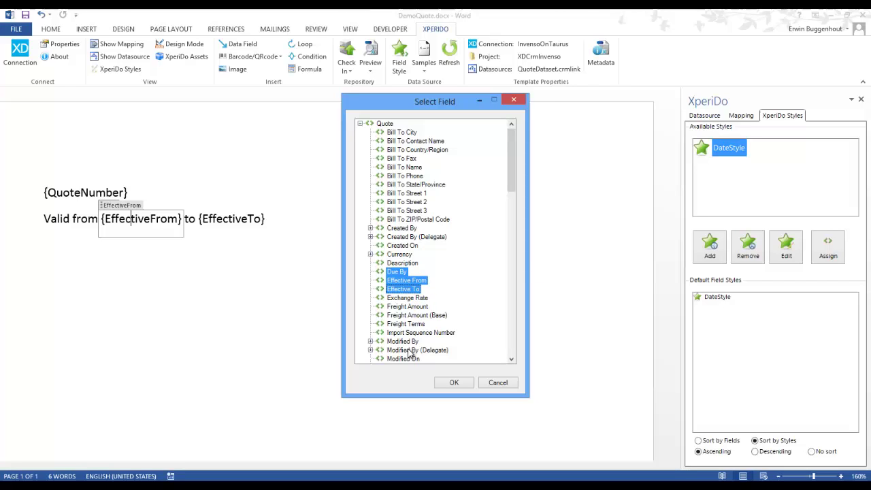
pyautogui.click(445, 382)
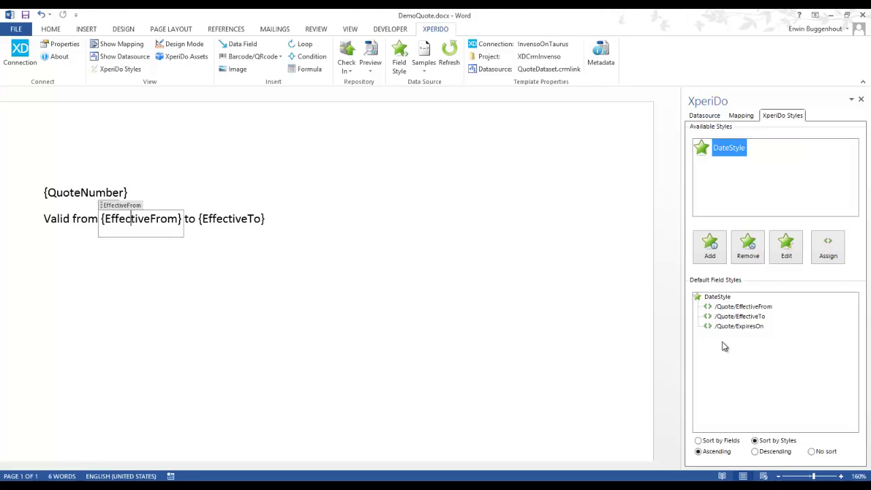
# Preview the template as a PDF document, saving the changes first, check the validity dates and close the preview
pyautogui.click(376, 63)
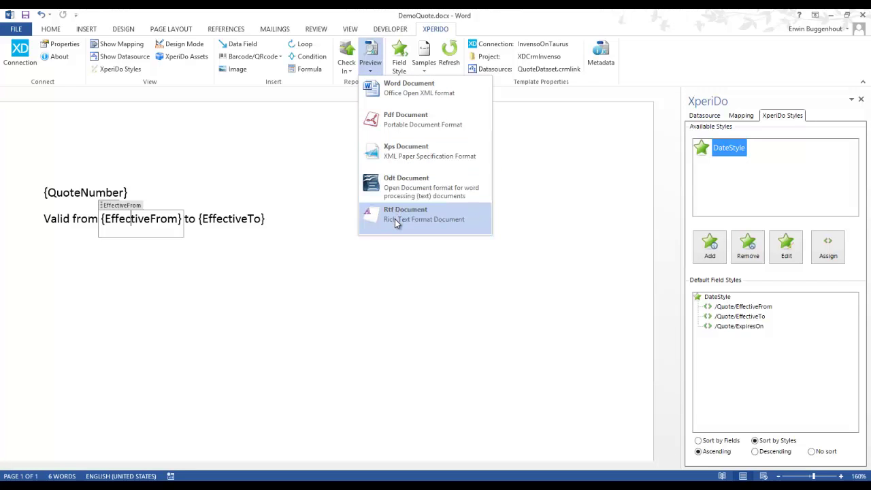
pyautogui.click(396, 182)
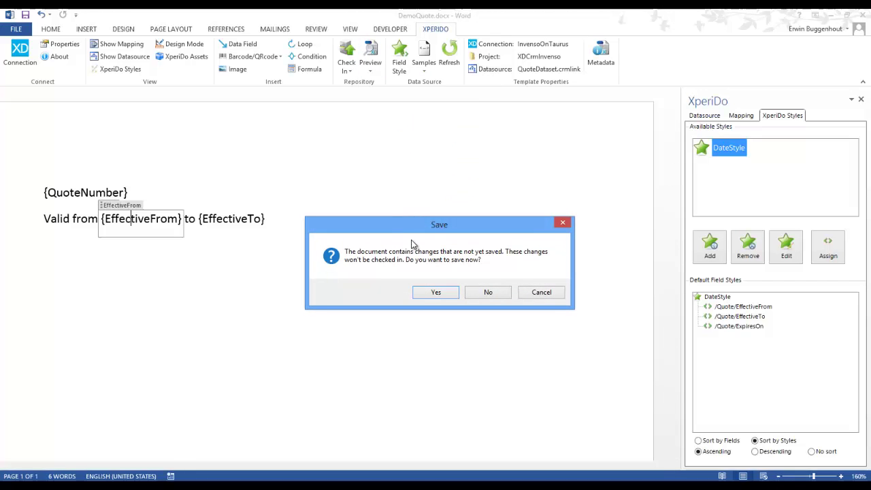
pyautogui.click(429, 295)
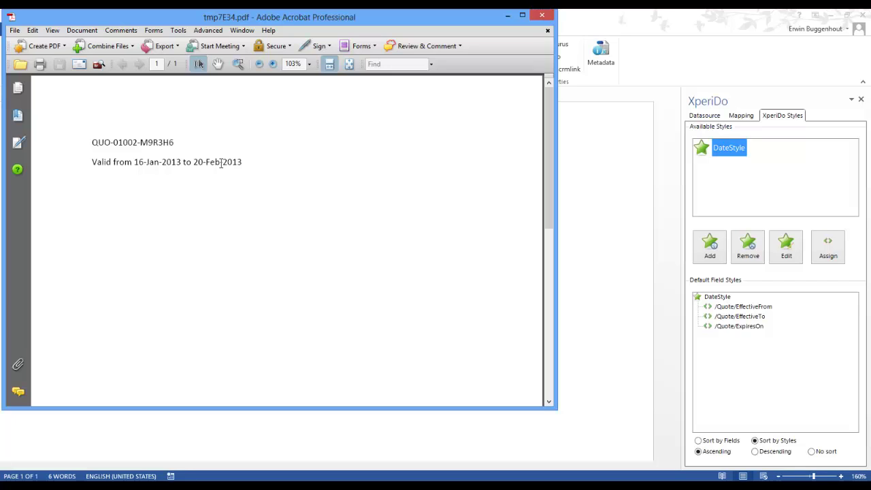
pyautogui.click(542, 15)
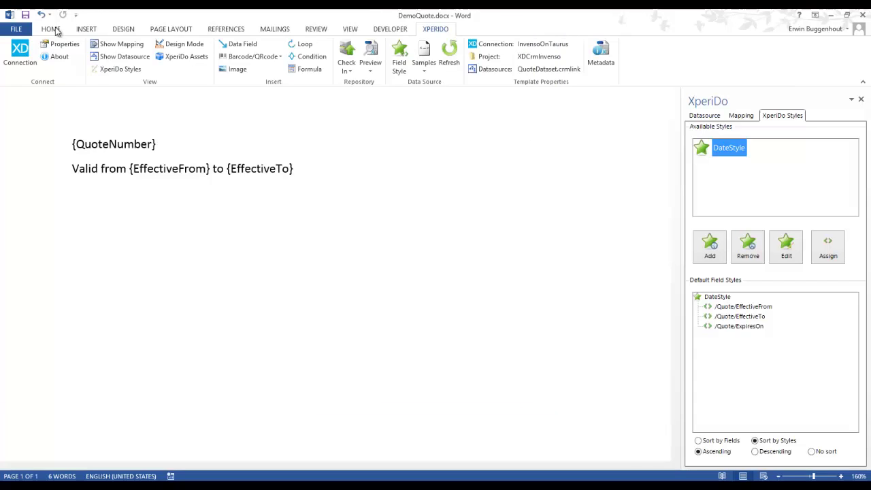
# Add the Heading 1 title "Preliminary Price Quote" and insert the customer account's name, three street lines, city and postal code fields below it
pyautogui.click(539, 355)
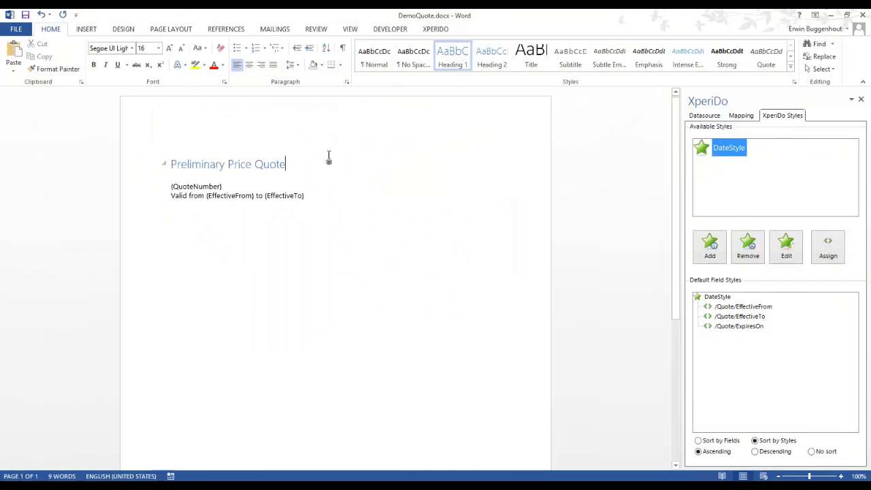
pyautogui.doubleClick(750, 232)
pyautogui.doubleClick(767, 342)
pyautogui.doubleClick(768, 351)
pyautogui.doubleClick(768, 360)
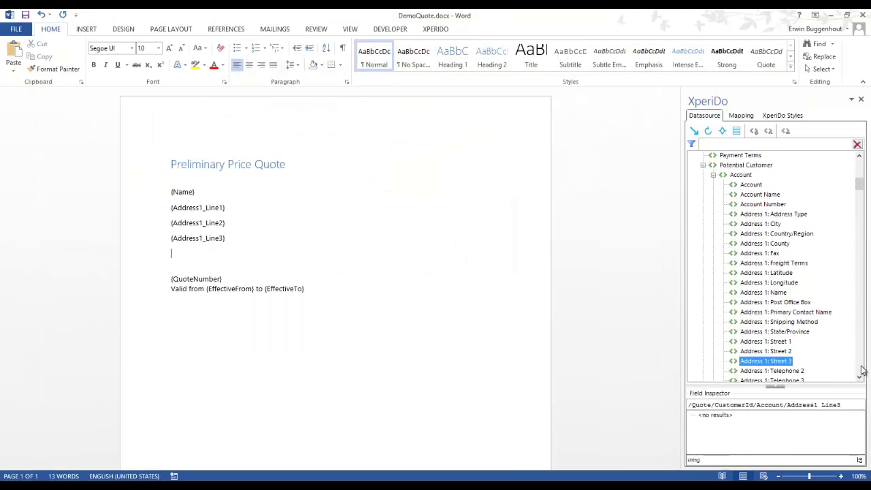
pyautogui.doubleClick(759, 245)
pyautogui.doubleClick(794, 372)
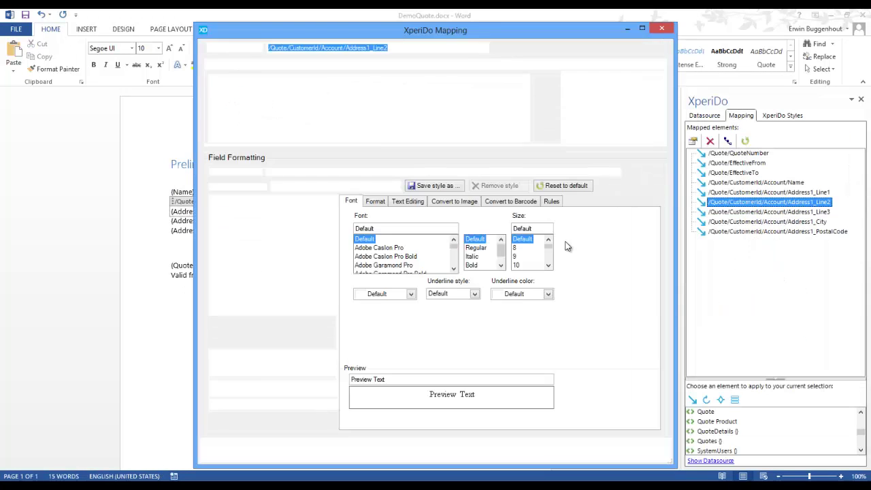
# Start a greeting line with "Dear" below the address block and insert the primary contact's Salutation field after it
pyautogui.click(741, 216)
pyautogui.click(704, 115)
pyautogui.click(272, 245)
pyautogui.press('Return')
pyautogui.write('Dear')
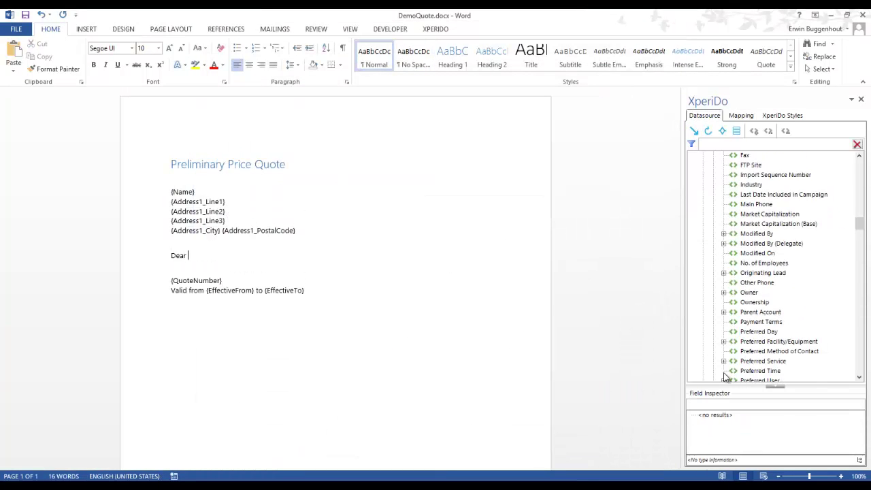
pyautogui.click(858, 379)
pyautogui.scroll(-5, 859, 379)
pyautogui.click(775, 143)
pyautogui.write('sa')
pyautogui.doubleClick(774, 350)
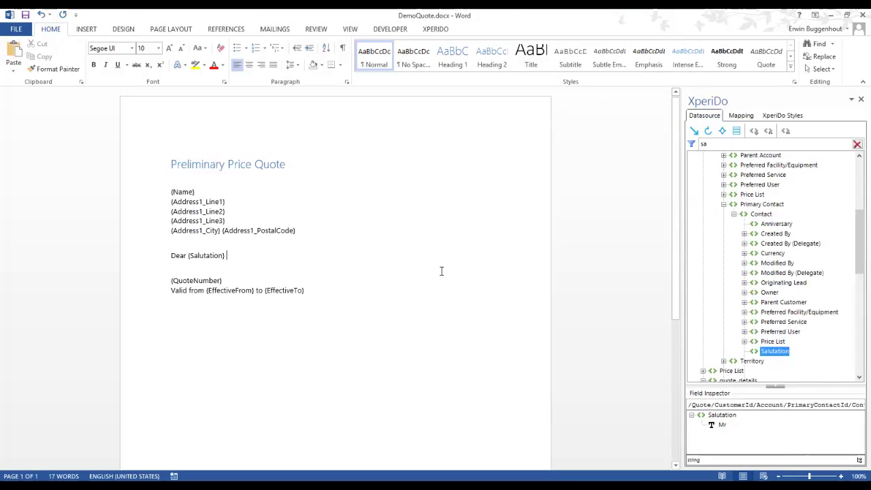
# Complete the greeting with the contact's Last Name field and add "You recently requested pricing information from our company. Here is our quote:" below it
pyautogui.click(776, 143)
pyautogui.press('BackSpace')
pyautogui.press('BackSpace')
pyautogui.write('las')
pyautogui.doubleClick(775, 272)
pyautogui.write('You recently requested pricing information from our company. Here is our quote:')
pyautogui.press('Return')
# Insert a four-column, two-row table below the validity line with the headers Qty, Item Description, Unit Price and Price
pyautogui.press('Down')
pyautogui.press('Down')
pyautogui.press('Down')
pyautogui.press('Down')
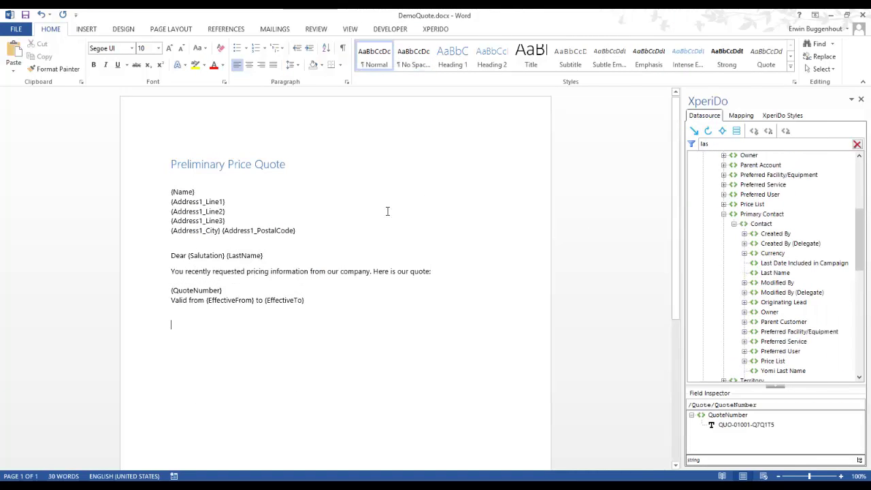
pyautogui.click(86, 29)
pyautogui.click(98, 55)
pyautogui.click(123, 105)
pyautogui.write('Qty')
pyautogui.press('Tab')
pyautogui.write('Item Description')
pyautogui.press('Tab')
pyautogui.write('Unit Price')
pyautogui.press('Tab')
pyautogui.write('Price')
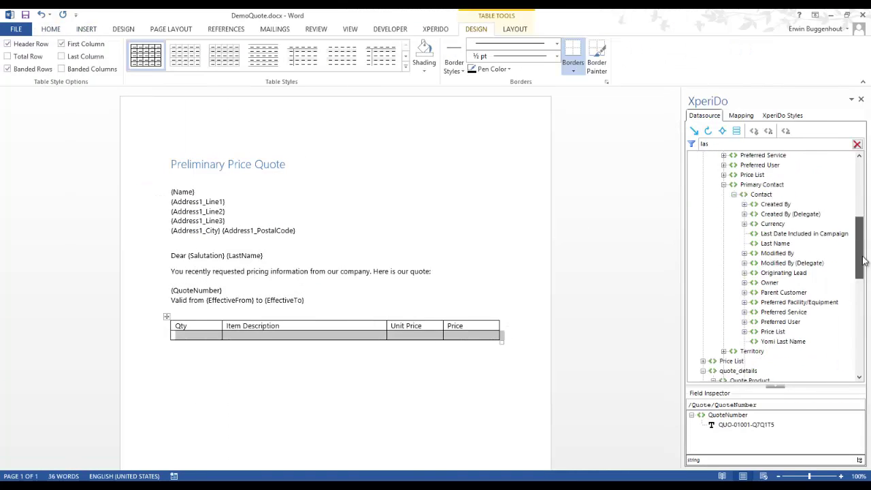
# Map the table's second row to the repeating QuoteDetail element and insert the Quantity field under Qty
pyautogui.doubleClick(748, 272)
pyautogui.click(775, 144)
pyautogui.press('BackSpace')
pyautogui.press('BackSpace')
pyautogui.press('BackSpace')
pyautogui.write('qu')
pyautogui.doubleClick(748, 329)
# Fill the rest of the item row with the product Name, Price Per Unit and Amount fields
pyautogui.click(856, 143)
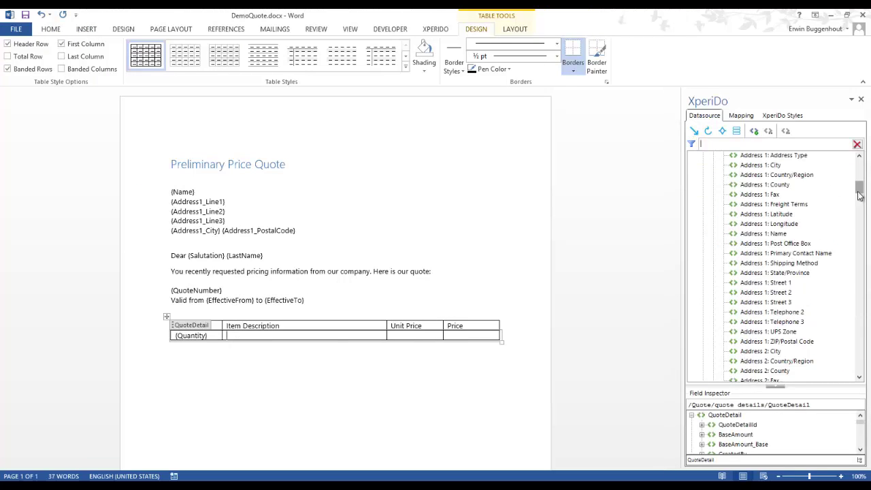
pyautogui.click(723, 331)
pyautogui.doubleClick(757, 360)
pyautogui.doubleClick(757, 360)
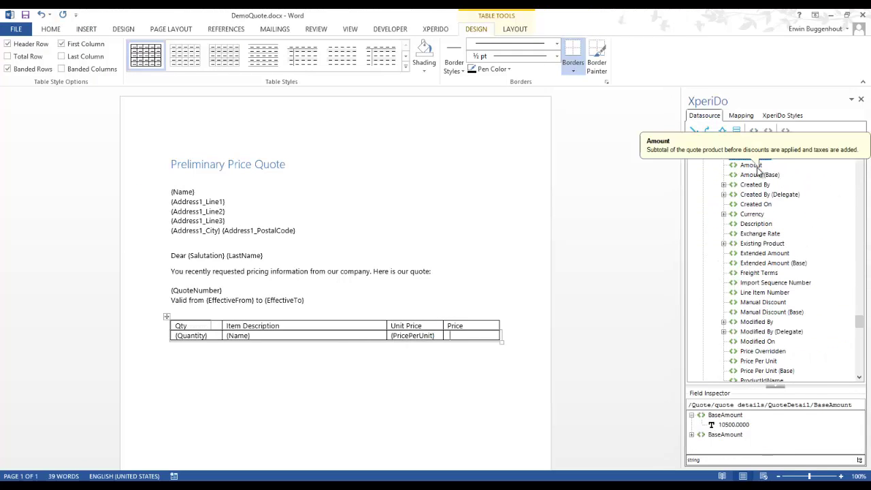
pyautogui.doubleClick(734, 433)
# Complete the Total, Tax and Grand Total rows below the item row with a formula, the TotalTax field and the TotalAmount field
pyautogui.write('TotalTax')
pyautogui.press('Tab')
pyautogui.press('Tab')
pyautogui.press('Tab')
pyautogui.press('Tab')
pyautogui.press('Tab')
pyautogui.write('Grand Total')
pyautogui.press('Tab')
pyautogui.press('Up')
pyautogui.press('Up')
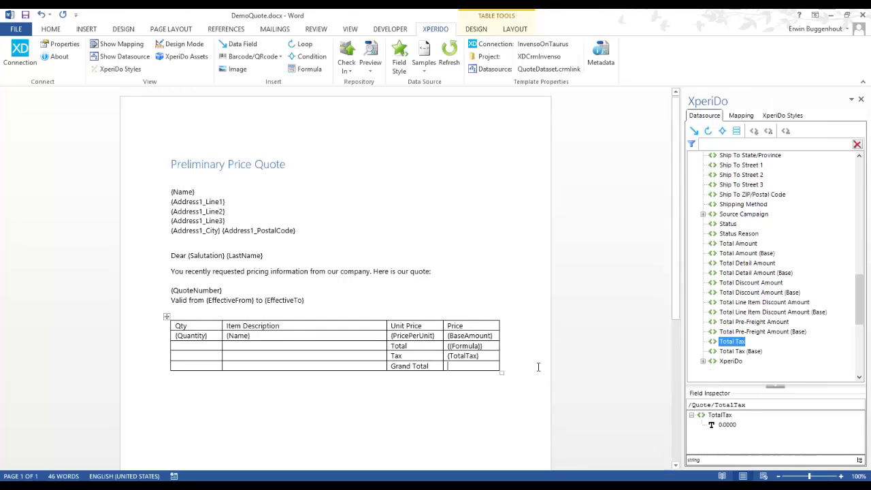
pyautogui.click(410, 334)
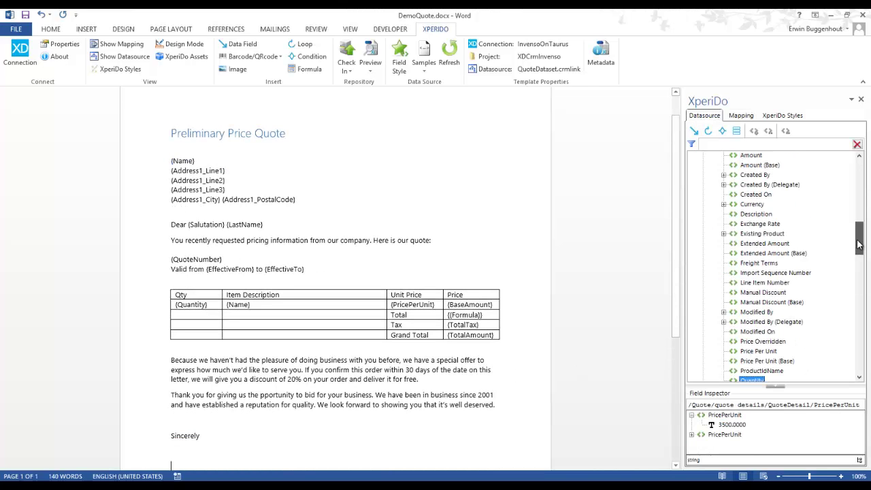
pyautogui.click(754, 331)
pyautogui.scroll(-5, 755, 334)
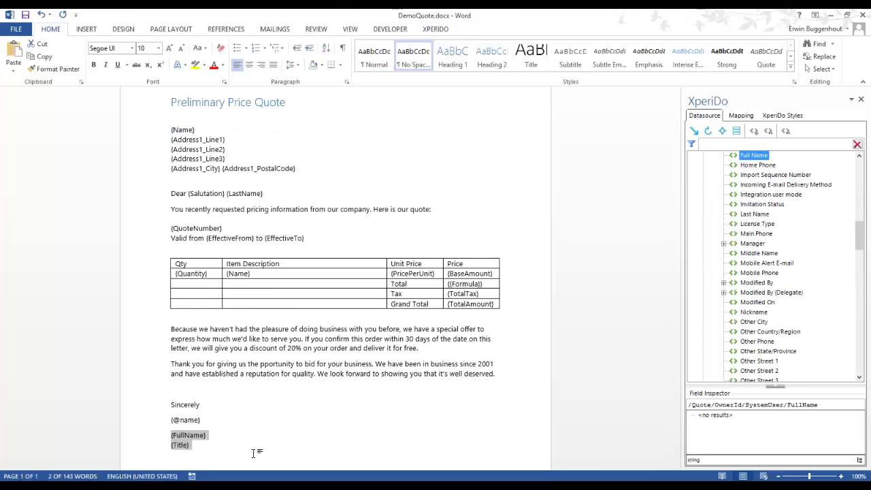
pyautogui.press('Return')
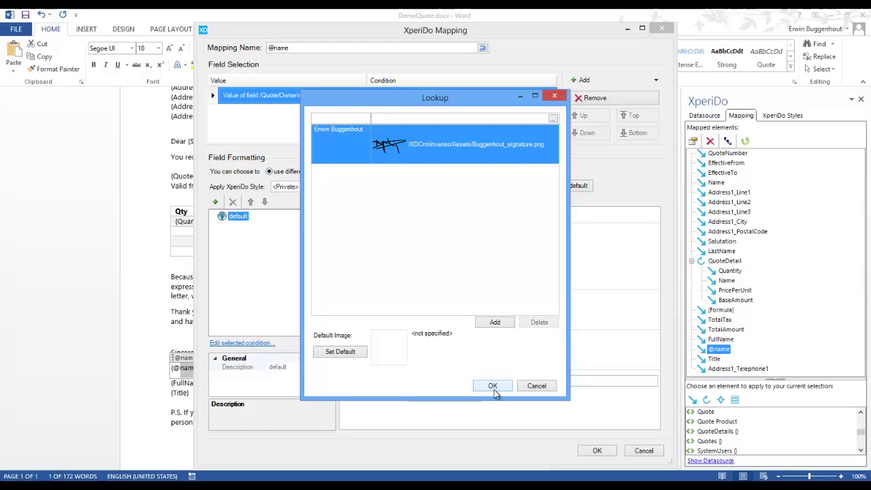
pyautogui.click(493, 384)
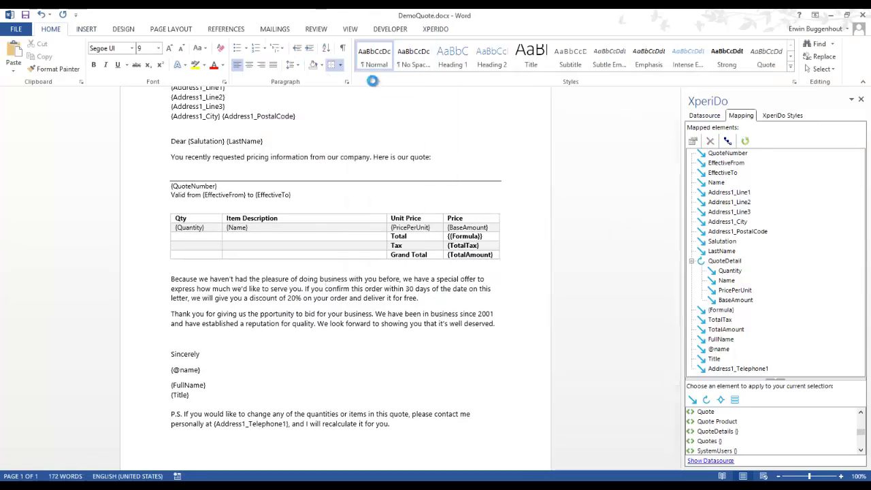
# Add the SenLimo logo to the page header and enter the text in the page footer
pyautogui.scroll(-1, 277, 249)
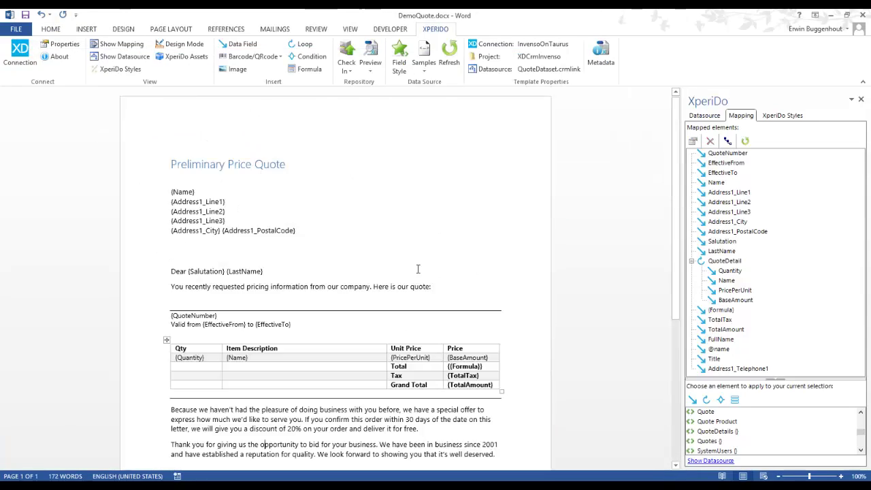
pyautogui.doubleClick(362, 159)
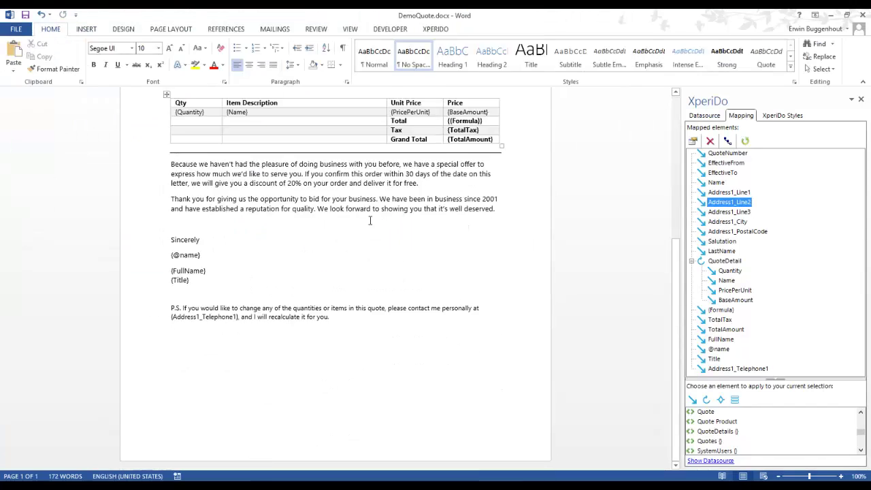
pyautogui.doubleClick(267, 450)
pyautogui.write('S')
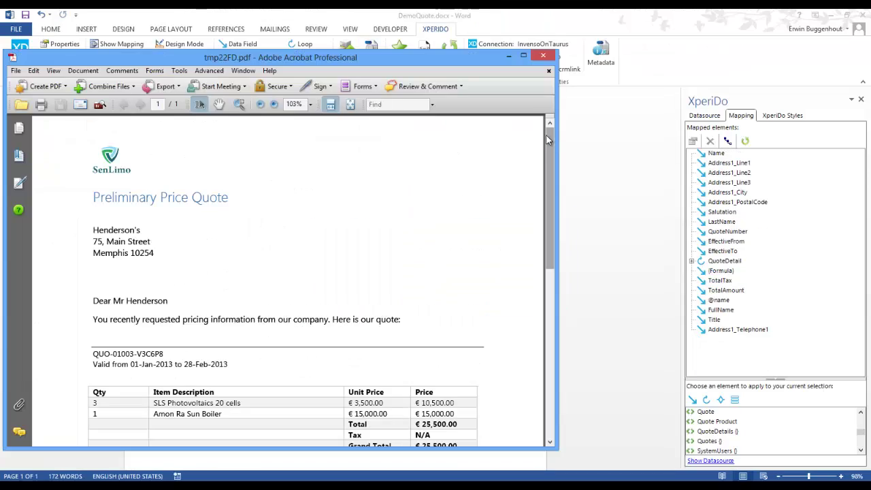
# Examine the customer details, dates, product table and closing text in the PDF preview of the quote
pyautogui.moveTo(549, 135); pyautogui.dragTo(548, 176)
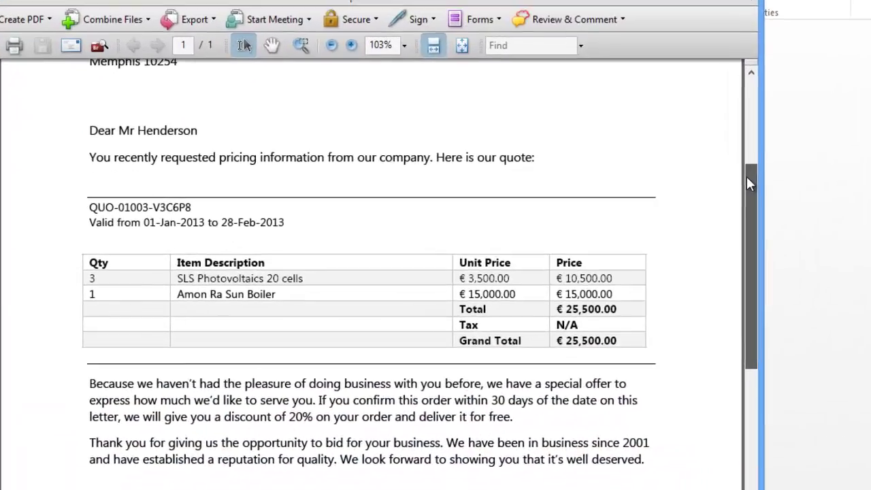